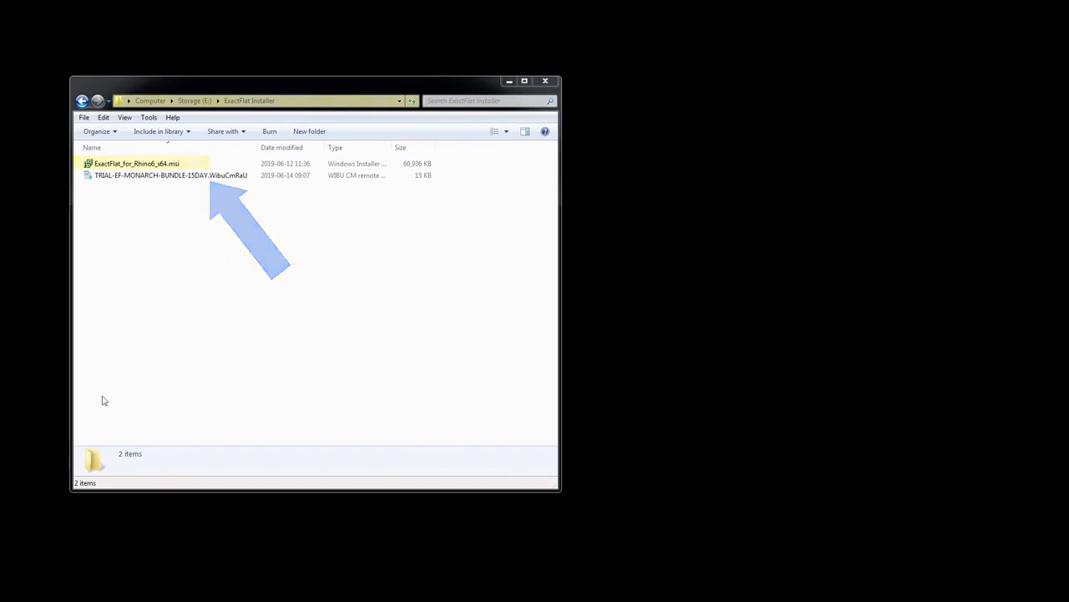
# - Select the TRIAL-EF-MONARCH-BUNDLE-15DAY.WibuCmRaU update file in the Explorer folder
pyautogui.click(161, 166)
pyautogui.click(171, 223)
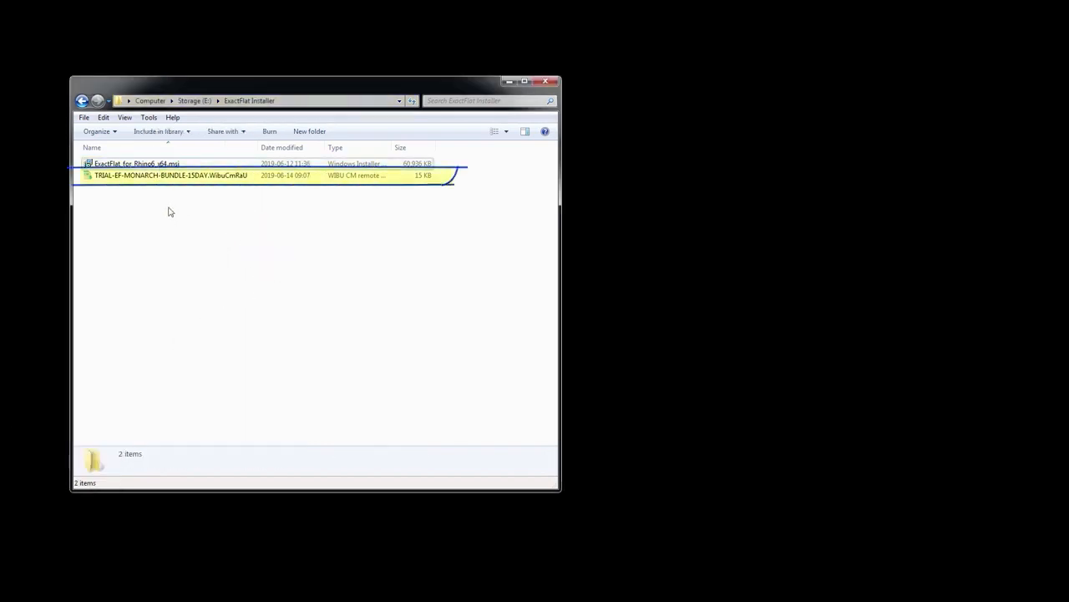
pyautogui.click(179, 177)
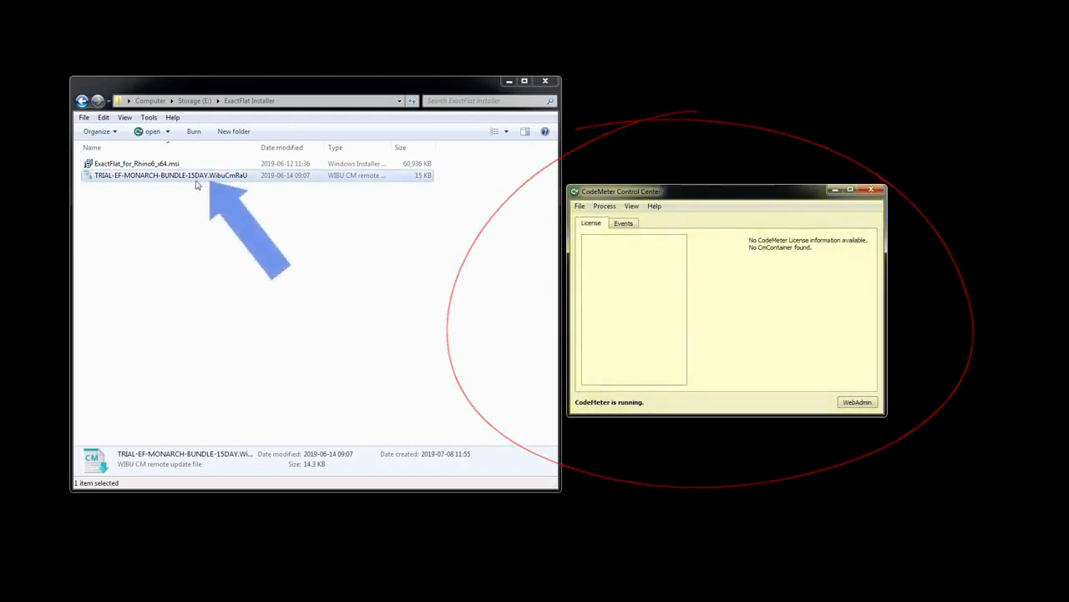
# - Drag the 15-day trial update file into CodeMeter Control Center and confirm the success message
pyautogui.moveTo(199, 178); pyautogui.dragTo(667, 302)
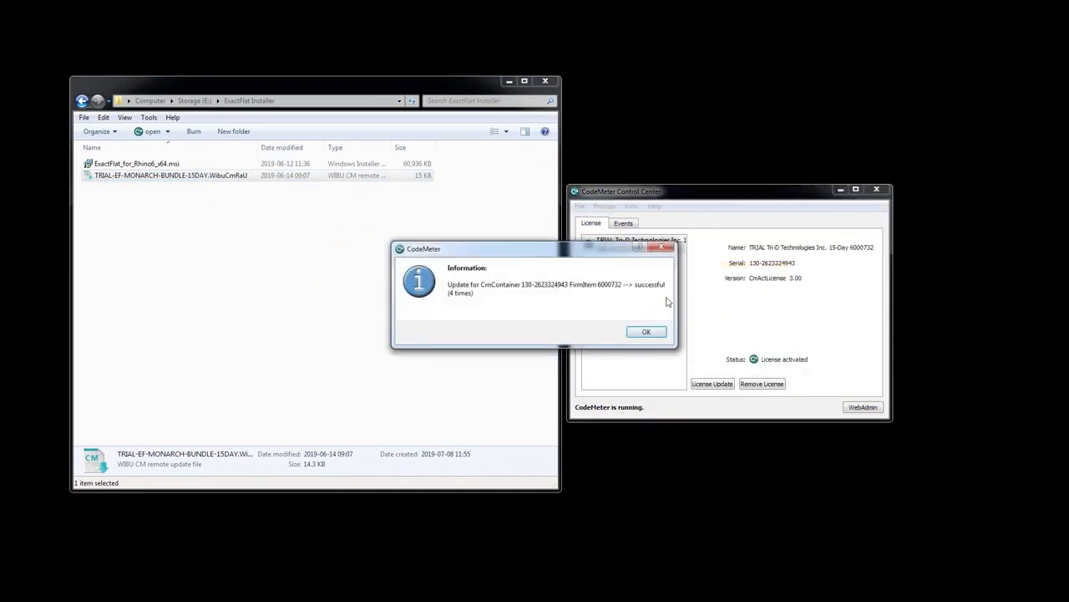
pyautogui.click(646, 332)
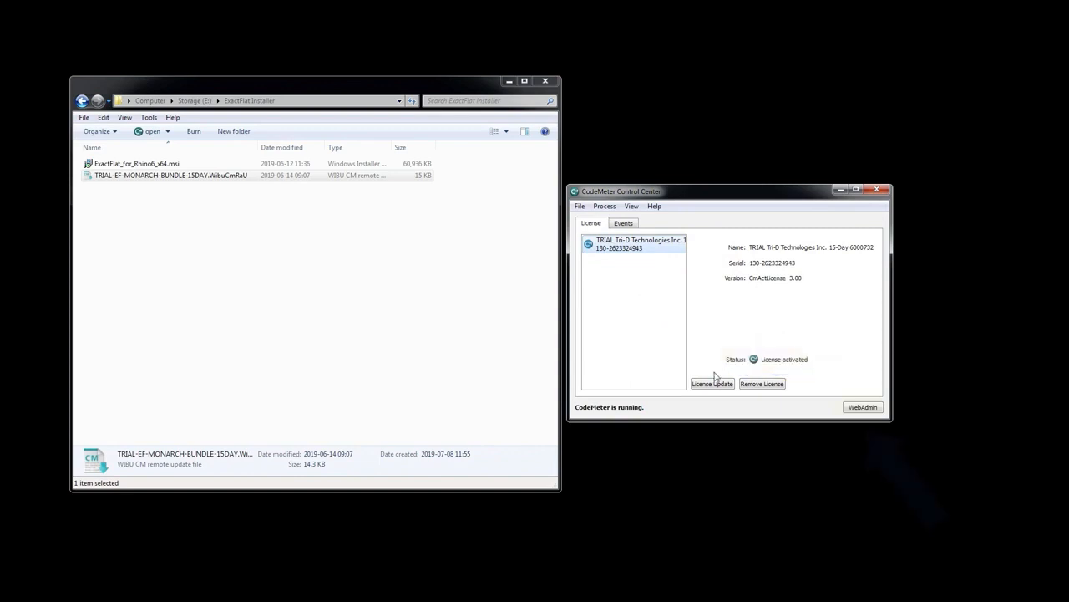
# - Launch WebAdmin to reach the license.exactflat.com WebDepot ticket page
pyautogui.click(864, 407)
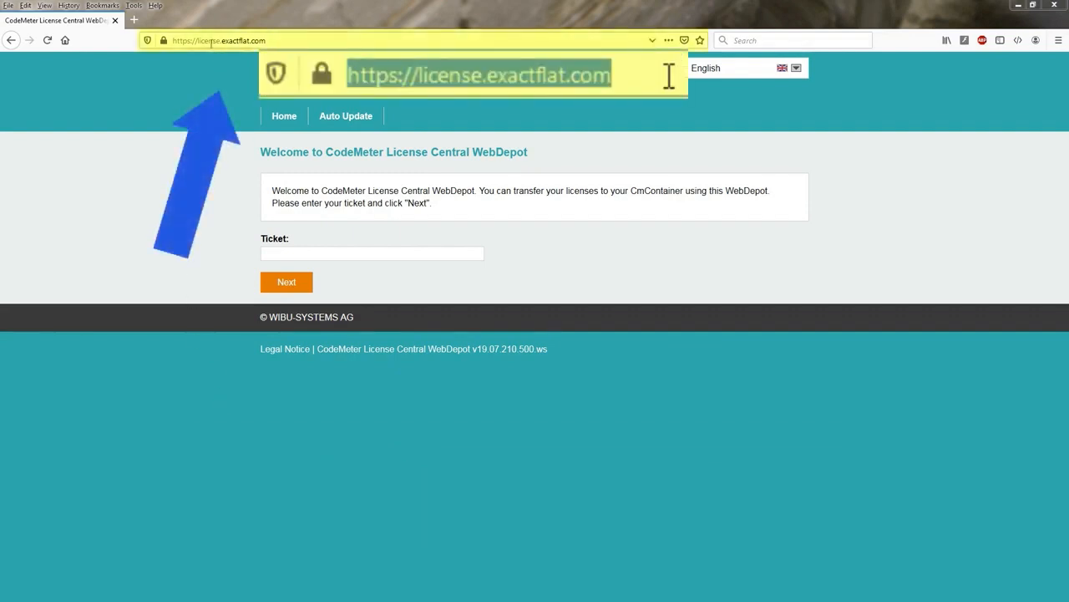
# - Paste the license ticket into the WebDepot Ticket field and submit it
pyautogui.click(284, 41)
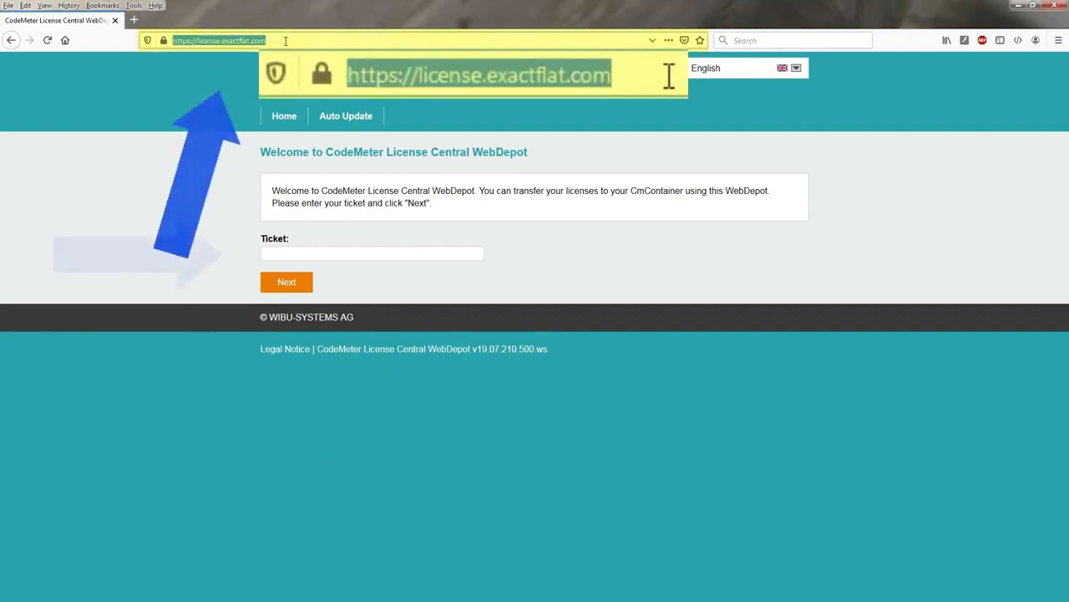
pyautogui.click(280, 251)
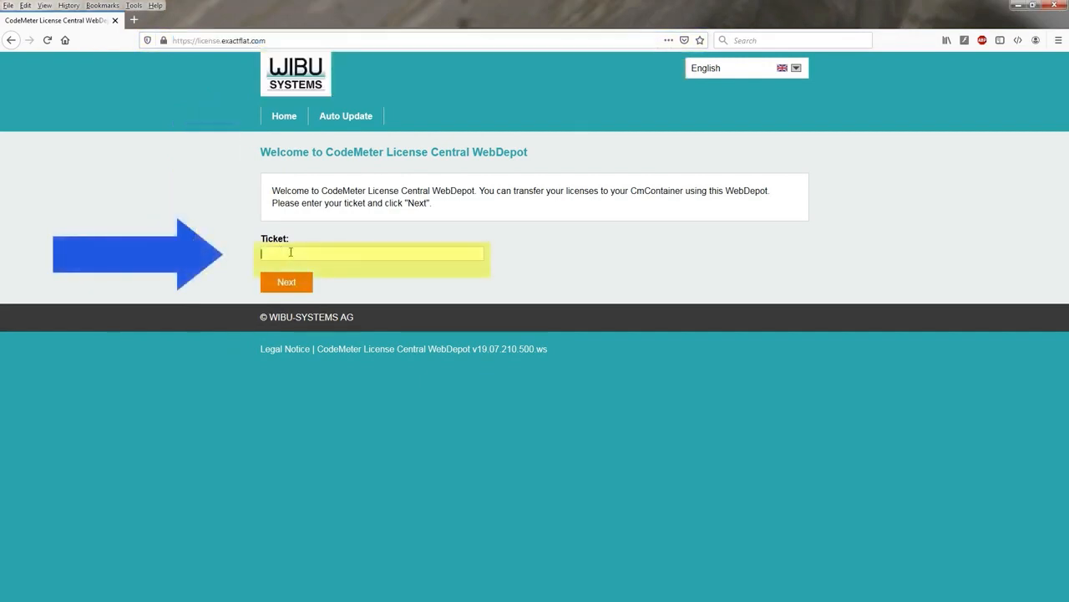
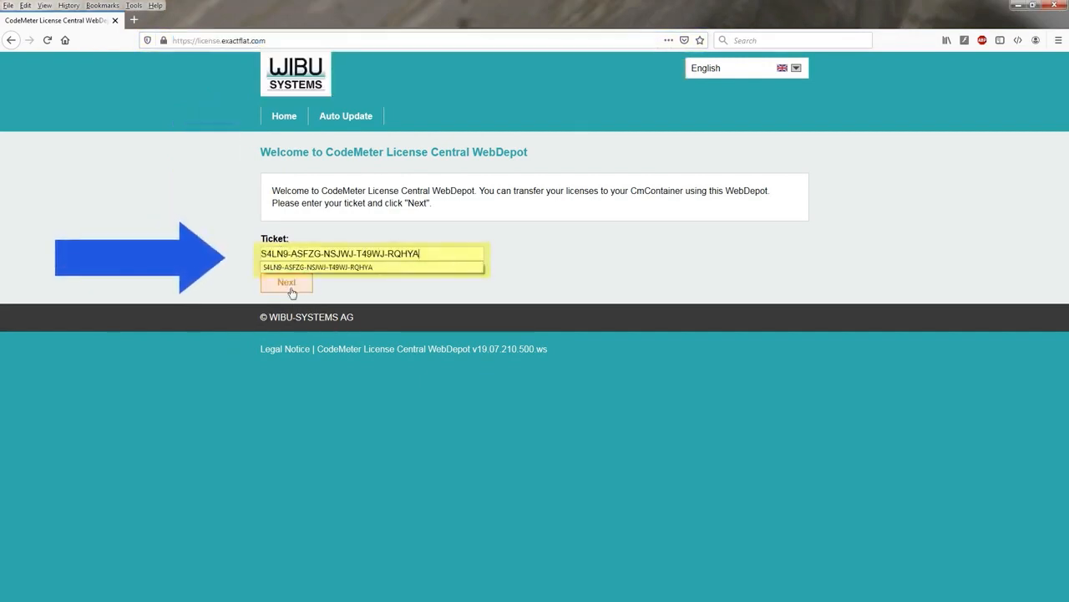
pyautogui.click(292, 288)
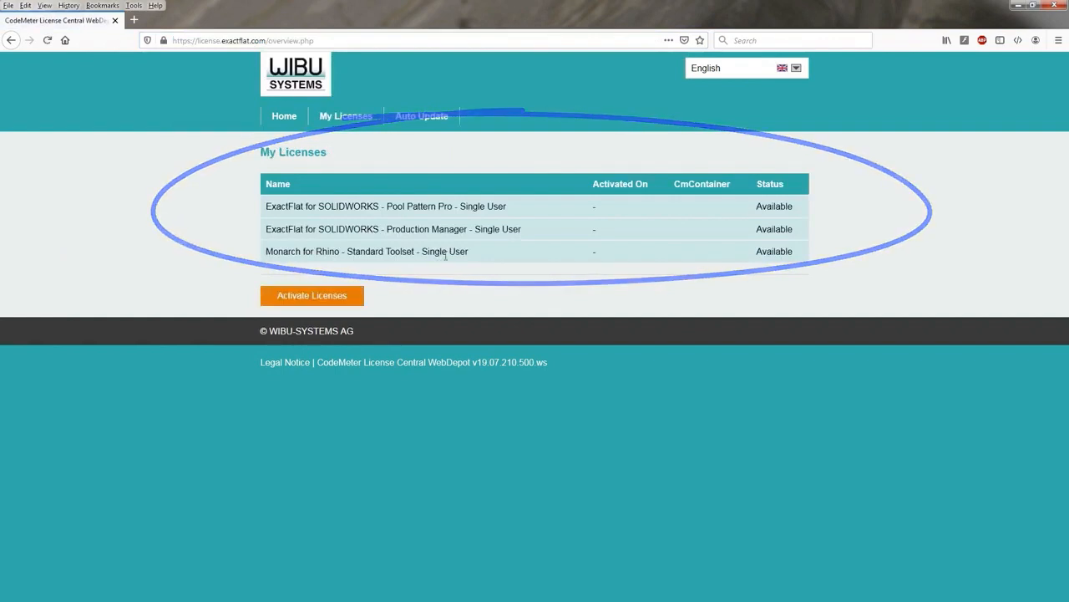
# - Start activating the licenses and bind them to this computer (CmActLicense)
pyautogui.click(326, 298)
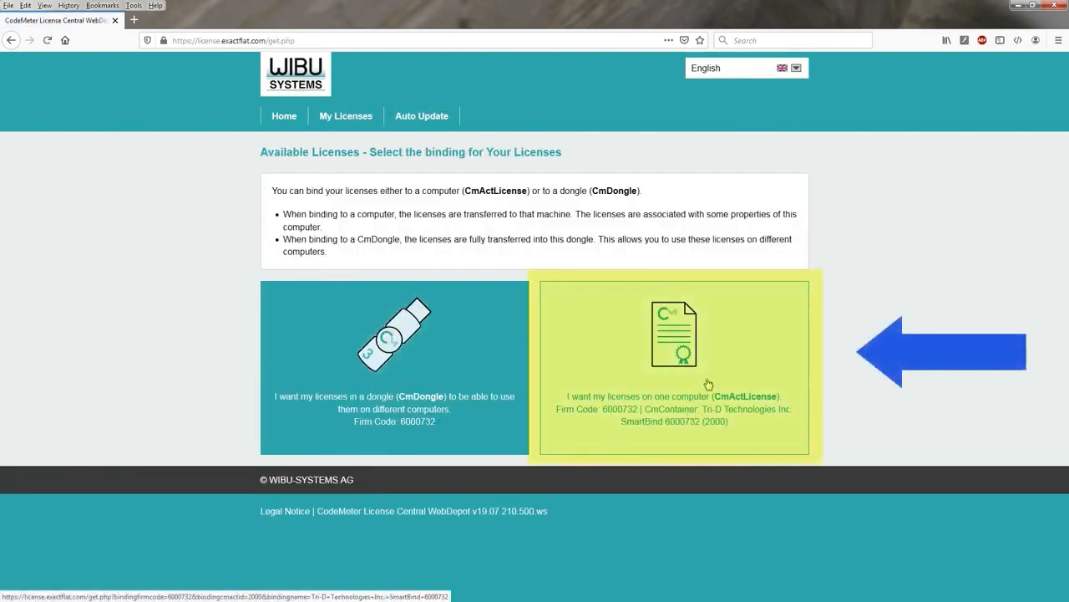
pyautogui.click(698, 410)
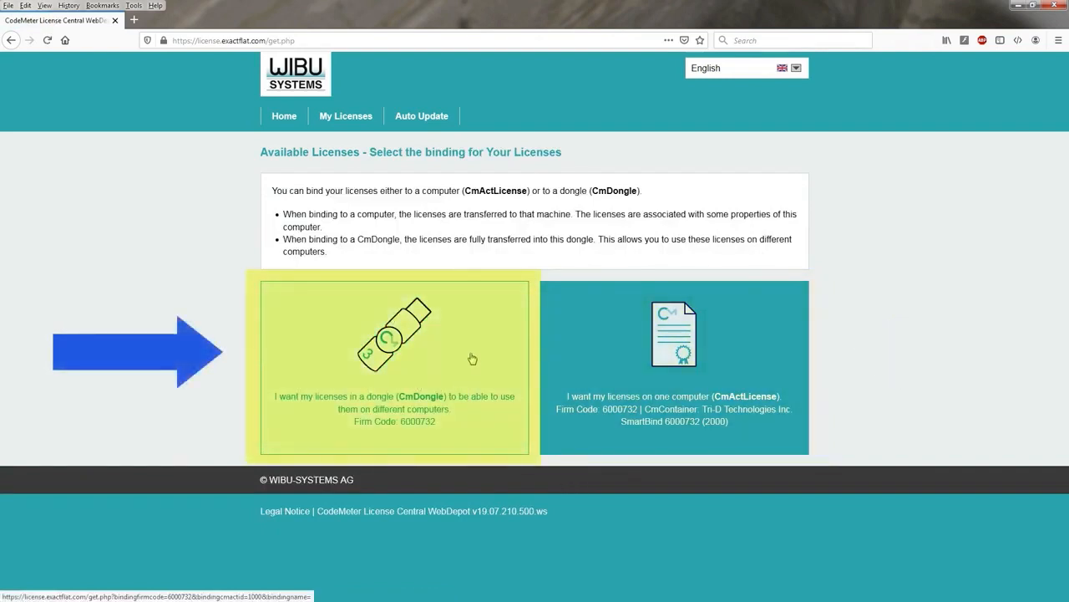
pyautogui.click(426, 377)
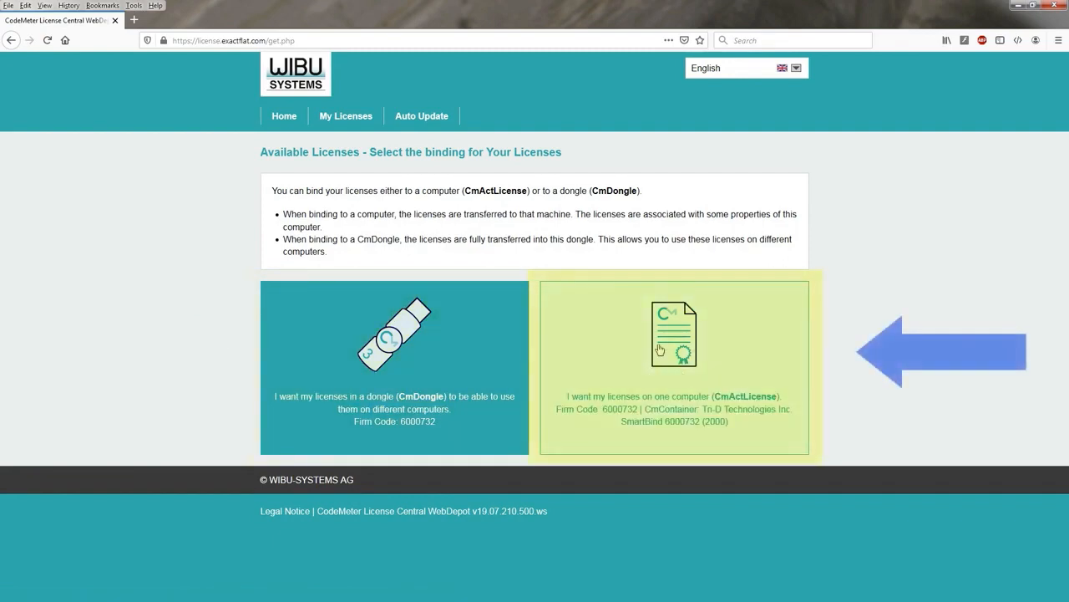
pyautogui.click(660, 358)
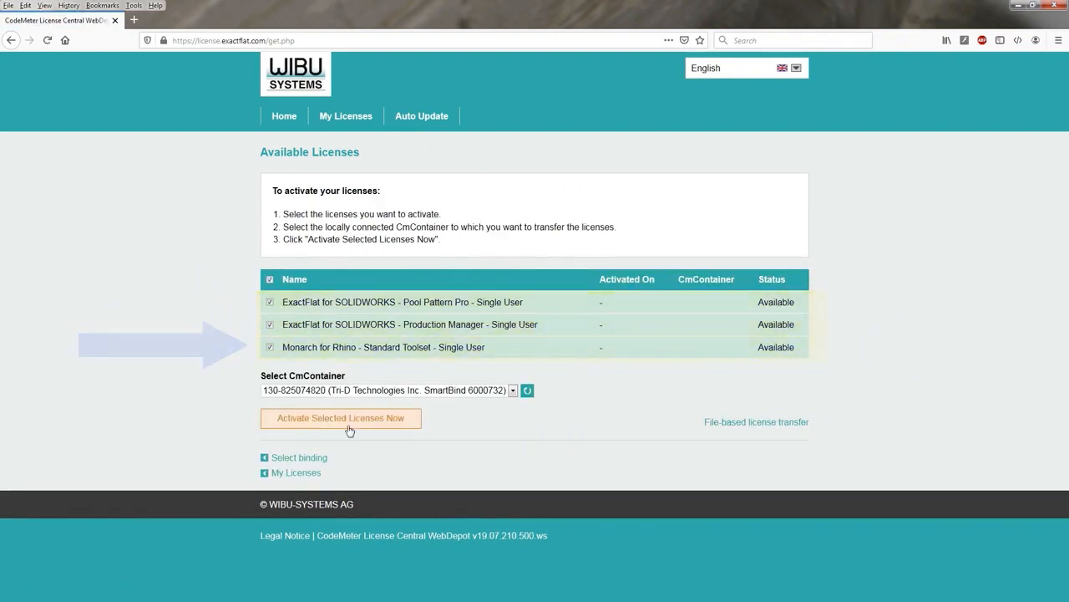
# - Activate the three selected licenses now and acknowledge the successful online transfer
pyautogui.click(404, 424)
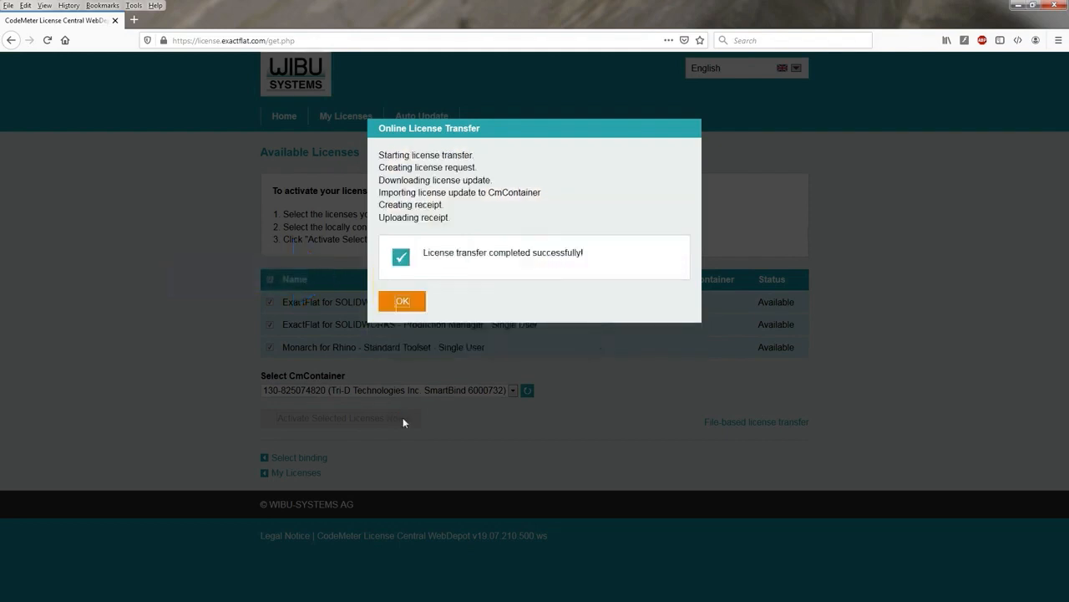
pyautogui.click(402, 302)
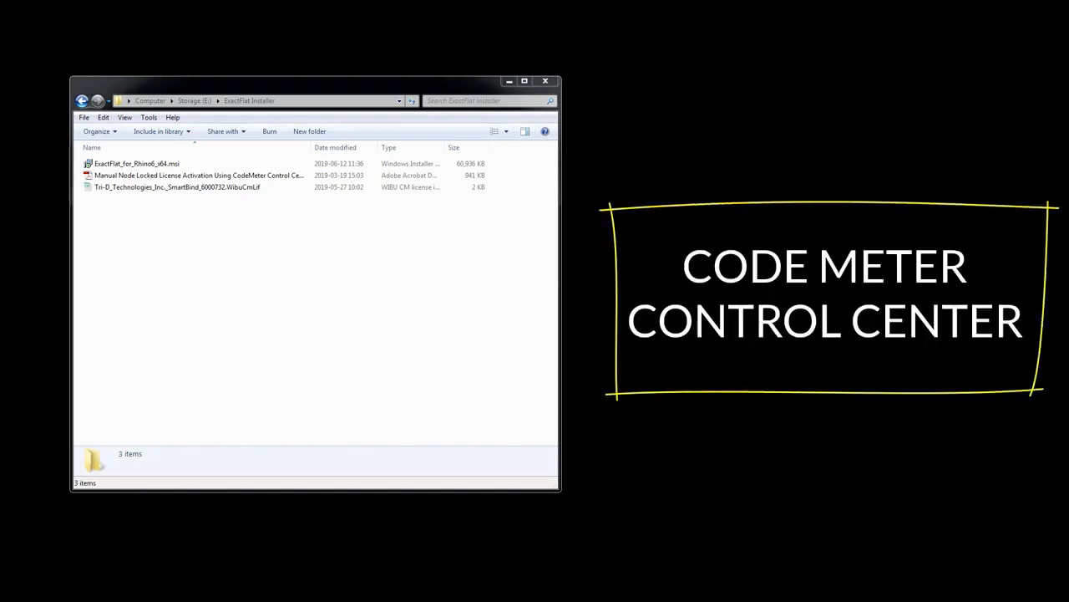
pyautogui.click(211, 177)
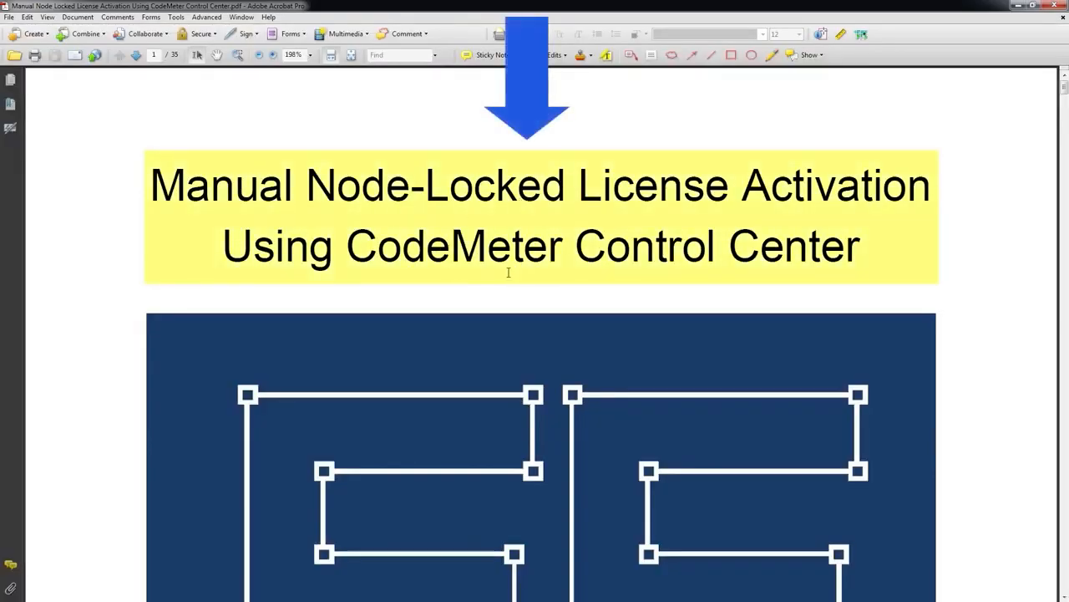
pyautogui.click(351, 55)
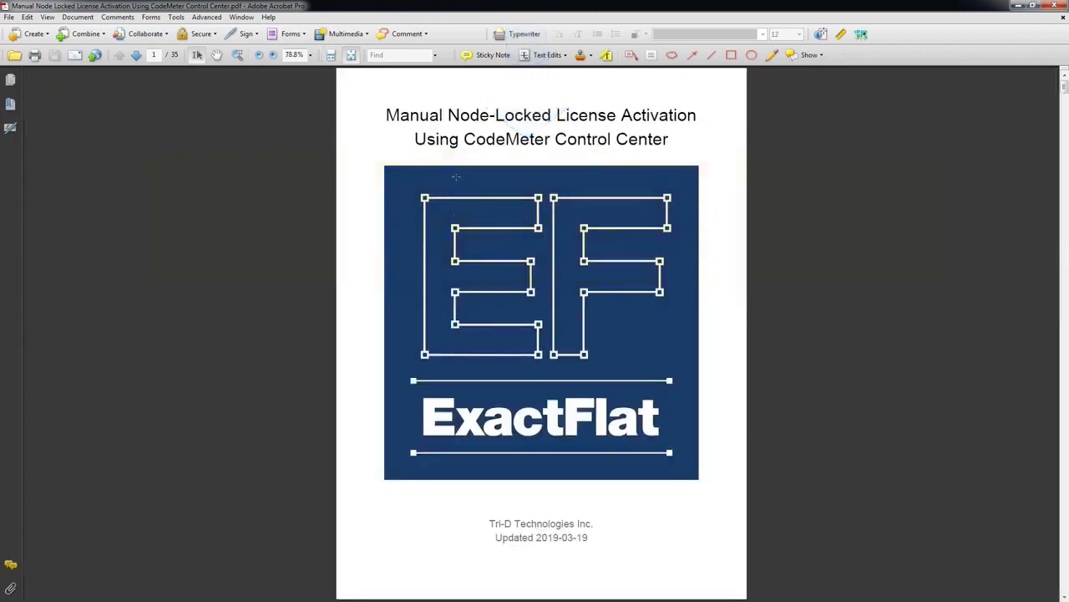
pyautogui.scroll(-1, 456, 176)
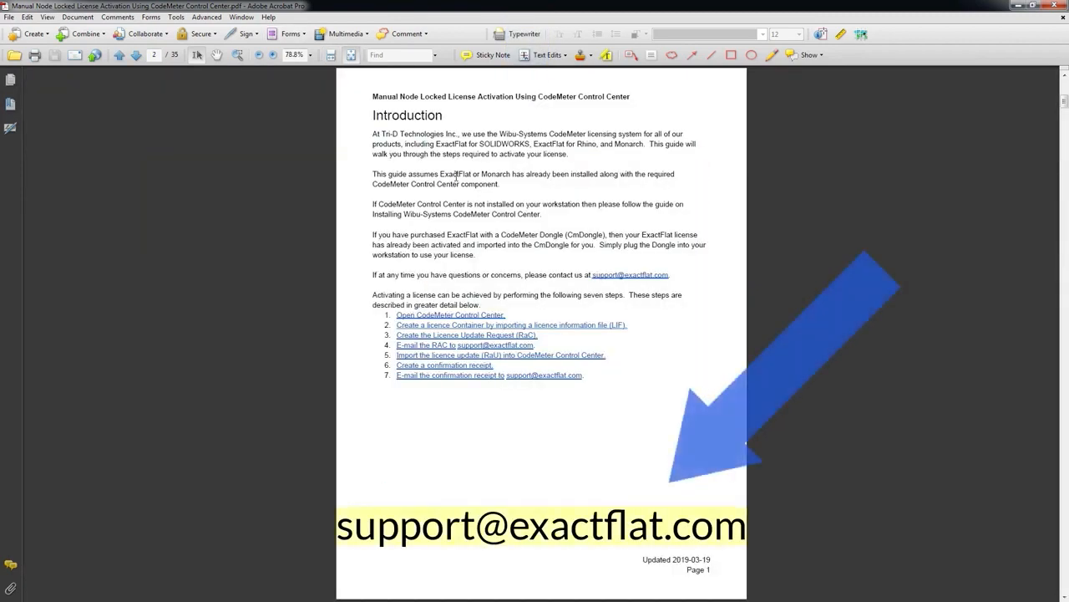
pyautogui.scroll(-1, 456, 176)
pyautogui.scroll(-1, 456, 176)
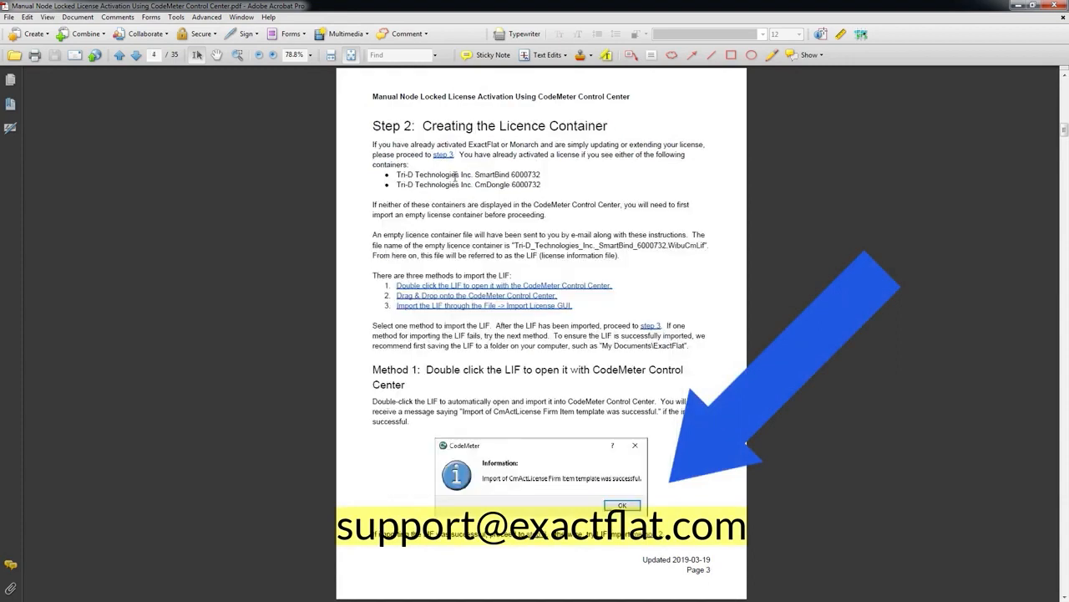
pyautogui.scroll(-1, 472, 175)
pyautogui.scroll(-1, 479, 175)
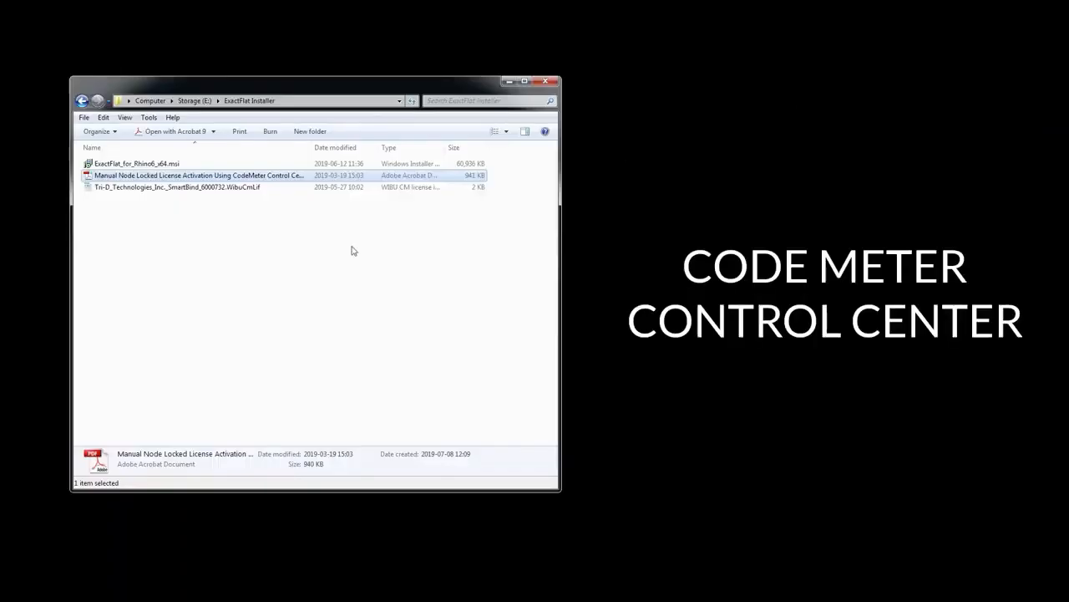
# - Import the Tri-D SmartBind WibuCmLif file, confirm, and start a License Update for it
pyautogui.click(193, 311)
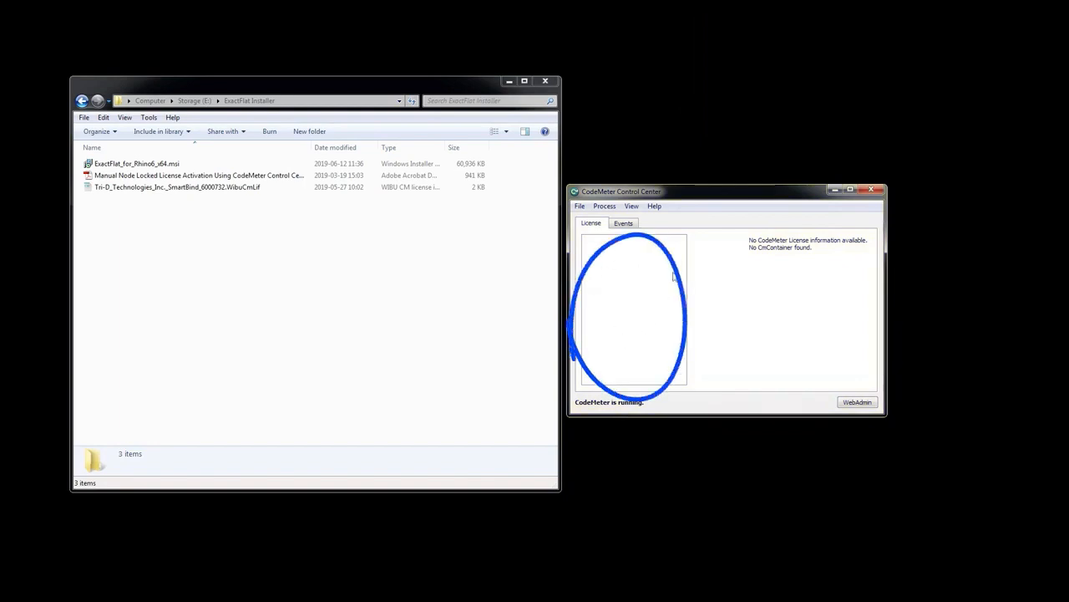
pyautogui.click(121, 187)
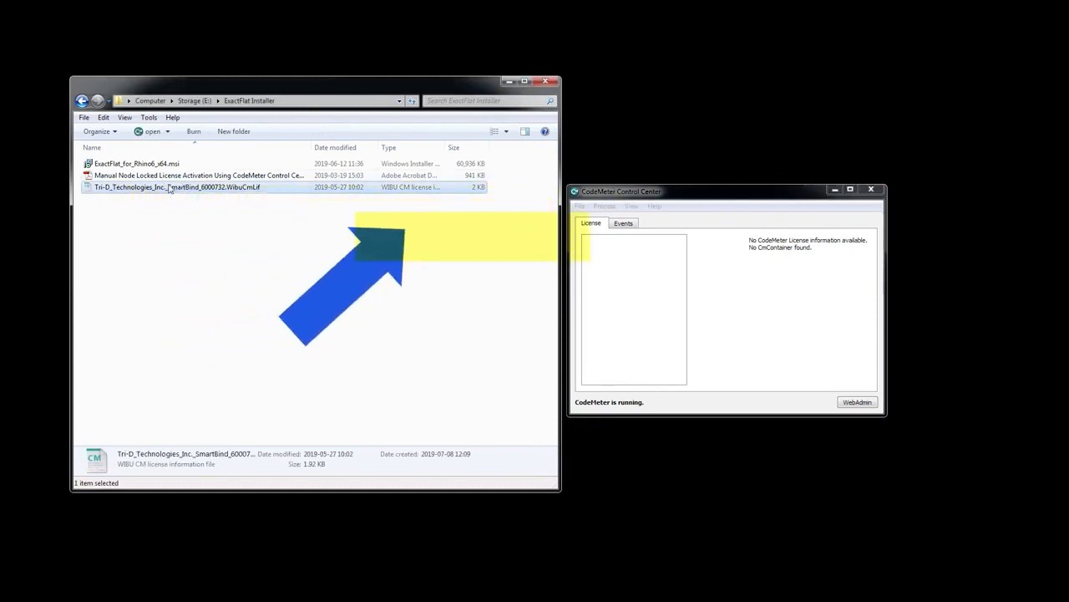
pyautogui.moveTo(178, 190); pyautogui.dragTo(627, 303)
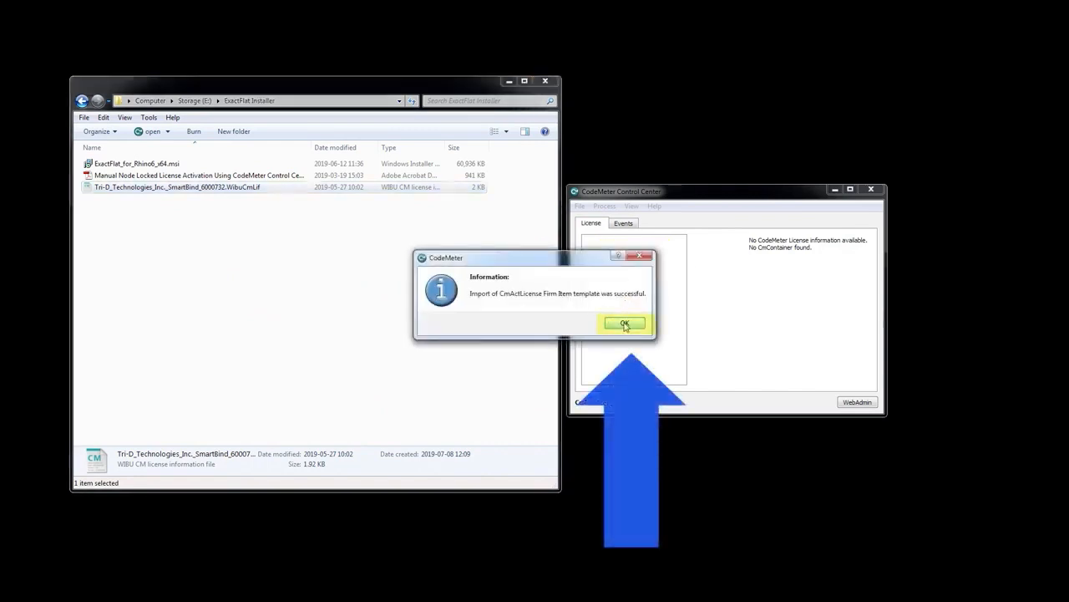
pyautogui.click(625, 324)
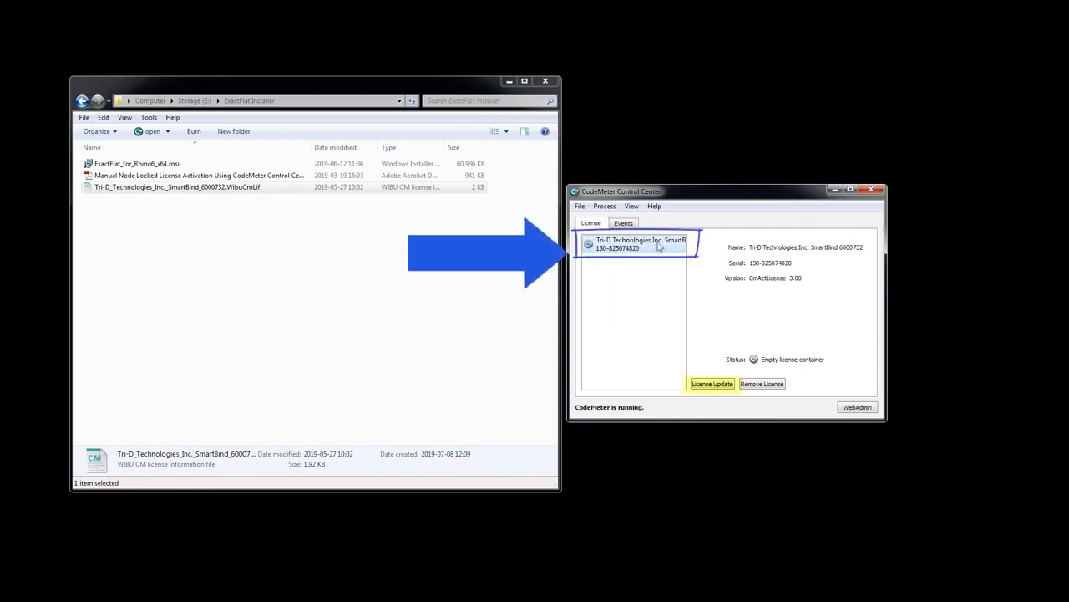
pyautogui.click(711, 384)
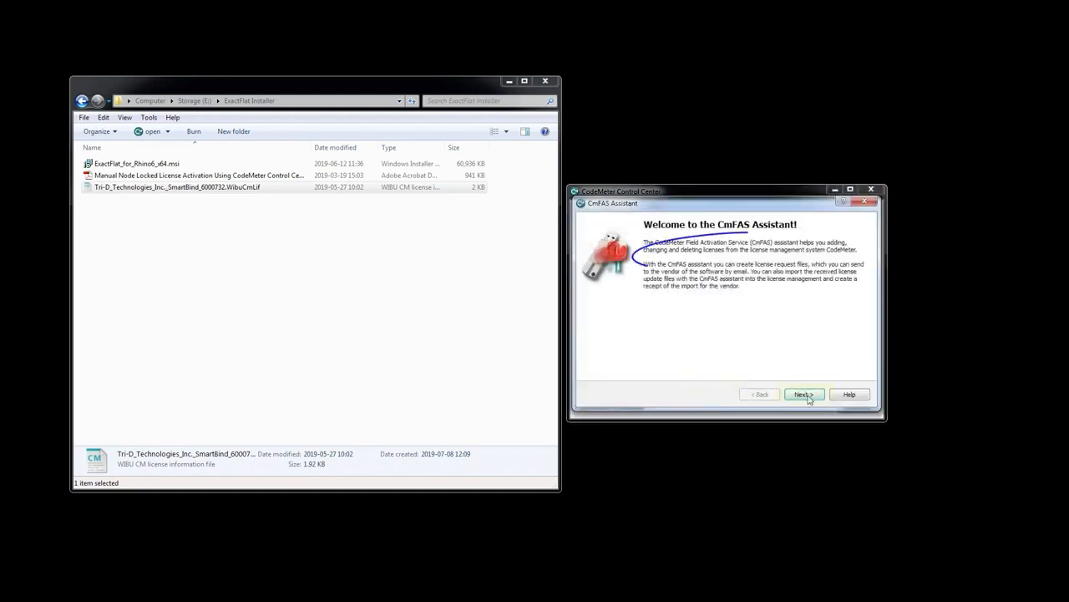
# - Create and commit a .WibuCmRaC license request file, then select the received update file
pyautogui.click(806, 395)
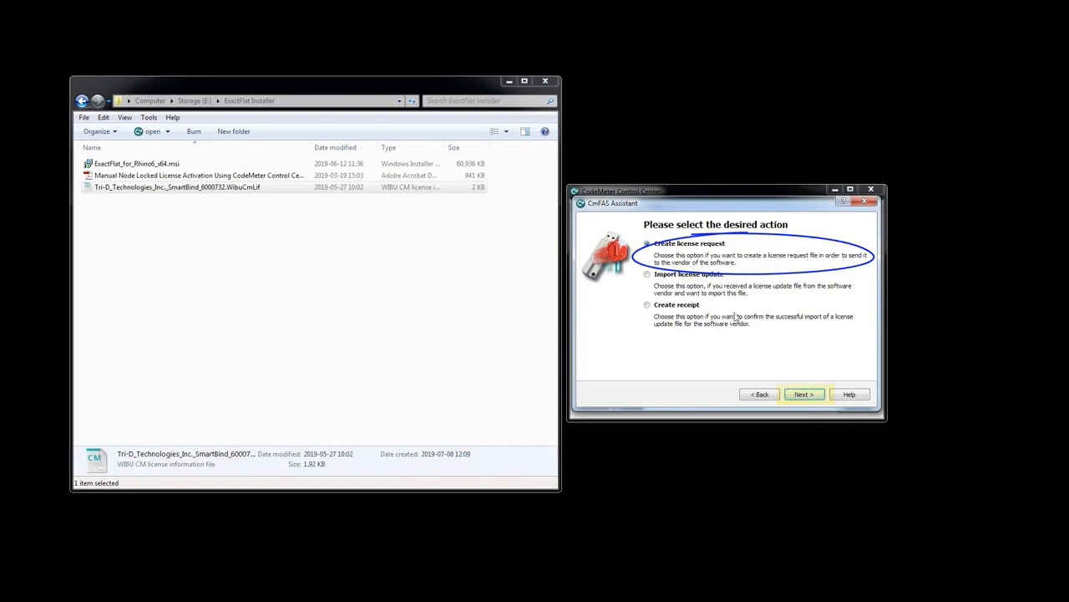
pyautogui.click(804, 393)
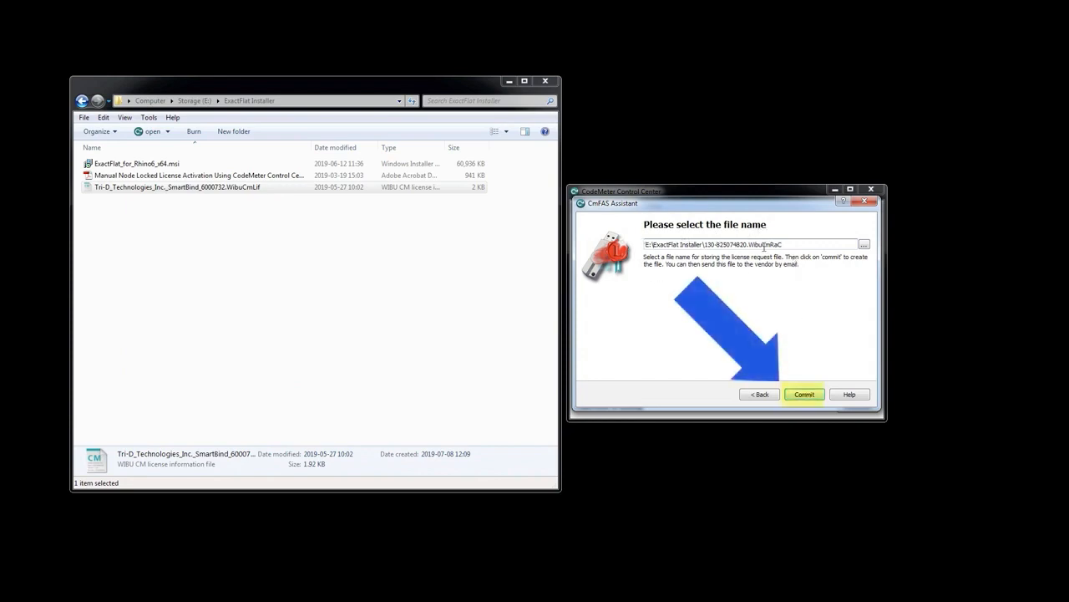
pyautogui.click(803, 396)
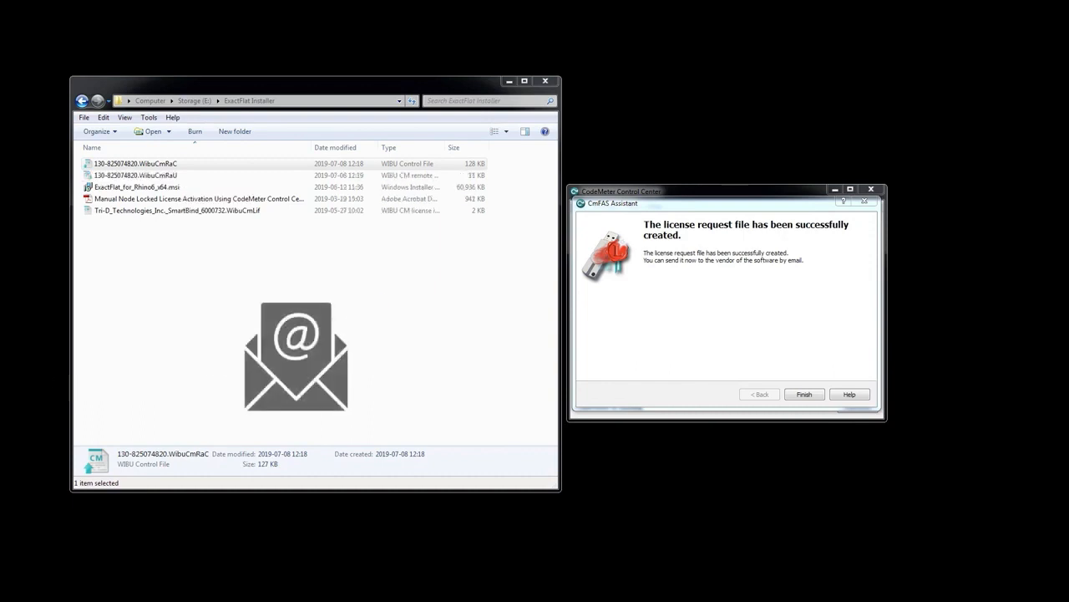
pyautogui.click(163, 177)
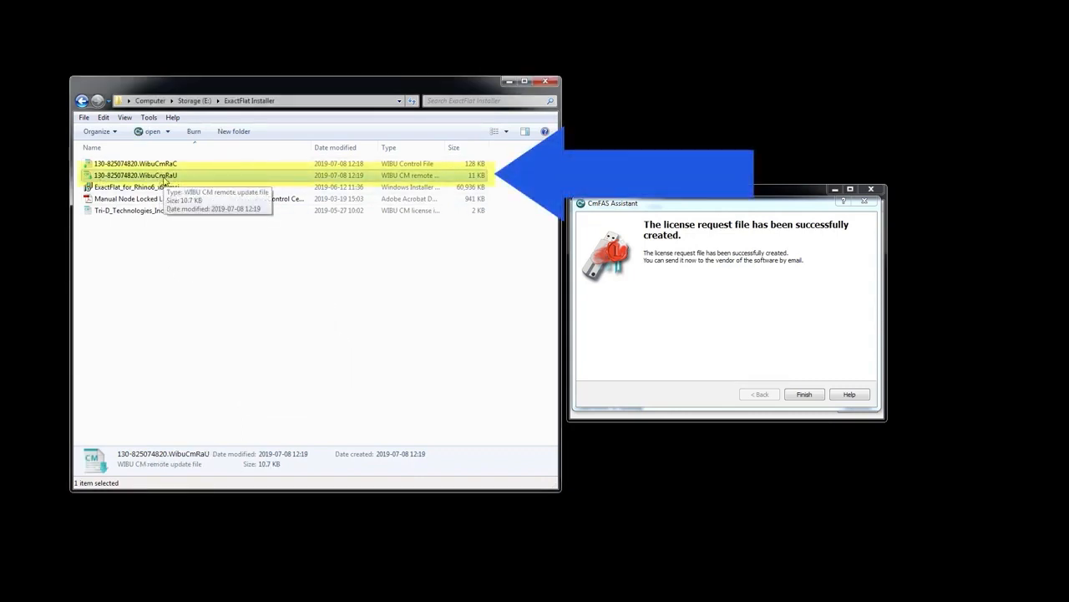
# - Finish the assistant, drag the .WibuCmRaU update into CodeMeter, and confirm success
pyautogui.click(804, 393)
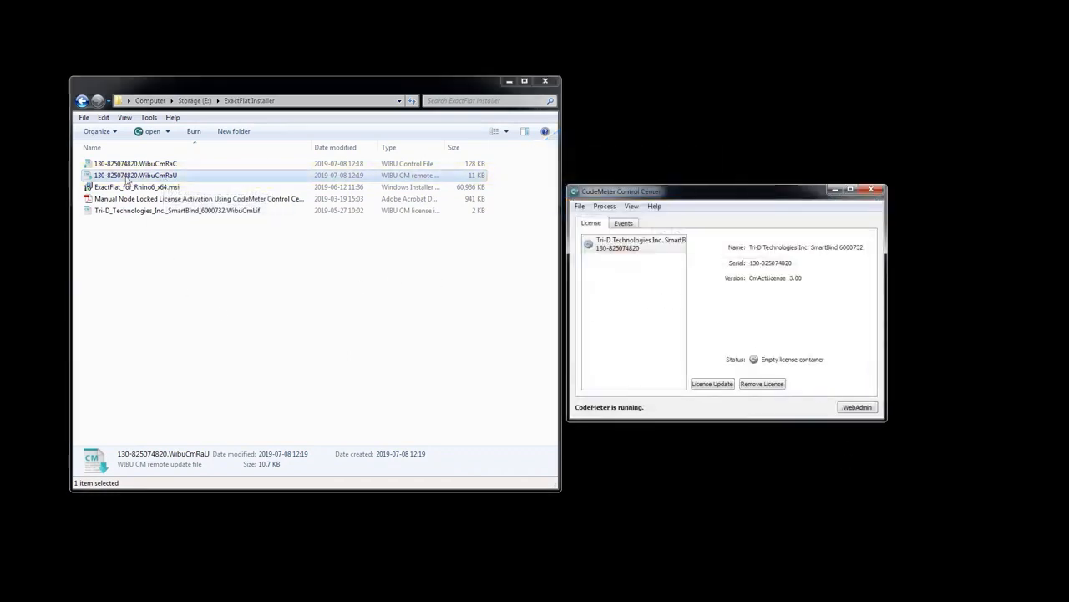
pyautogui.moveTo(127, 176); pyautogui.dragTo(652, 309)
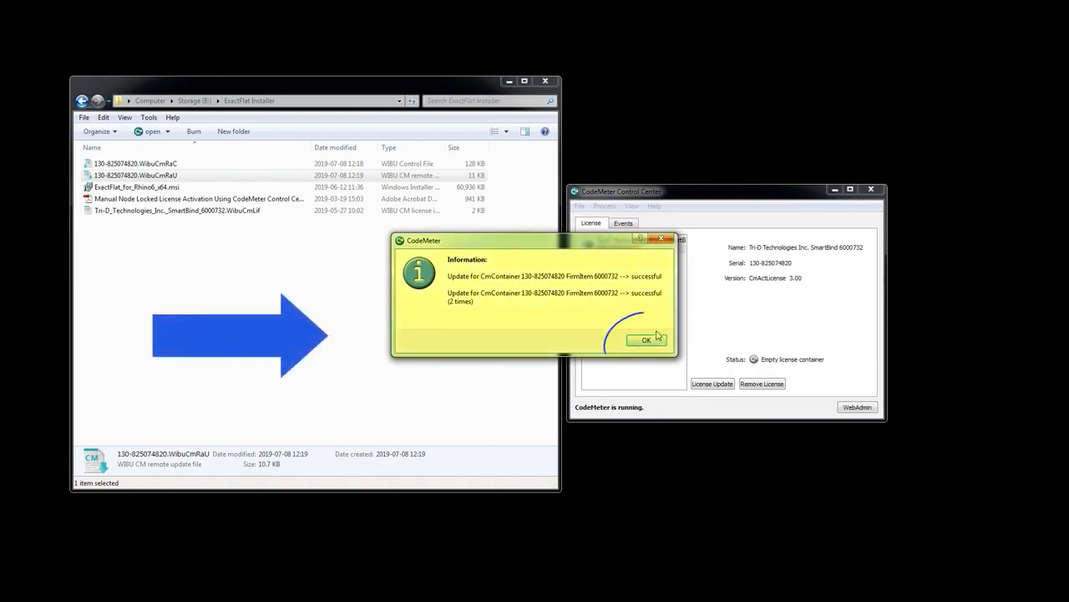
pyautogui.click(648, 345)
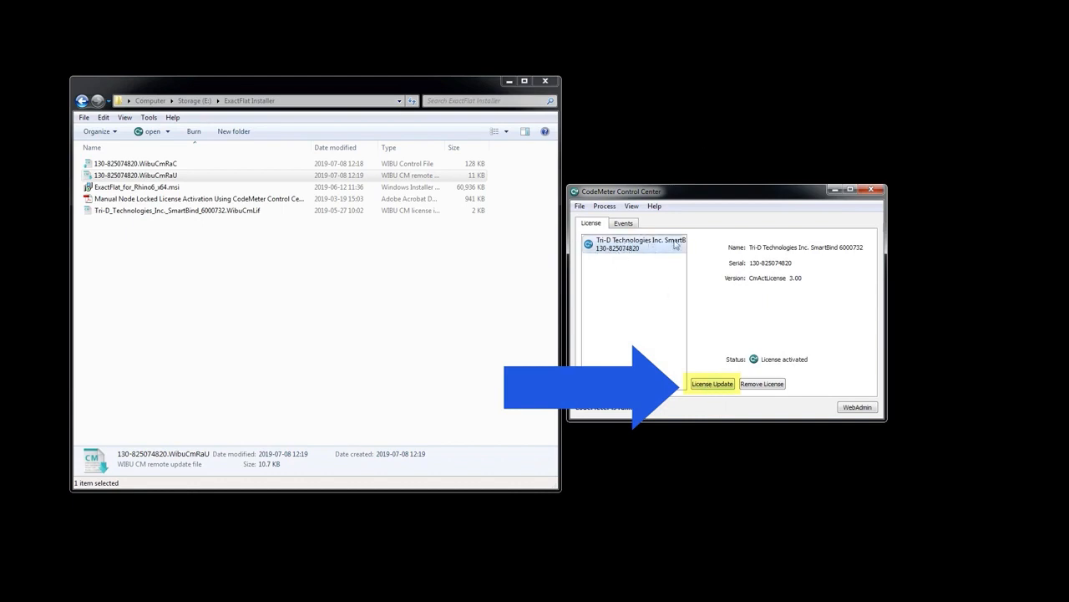
# - Create a license receipt file with 'receipt' added to its name, and locate it
pyautogui.click(710, 386)
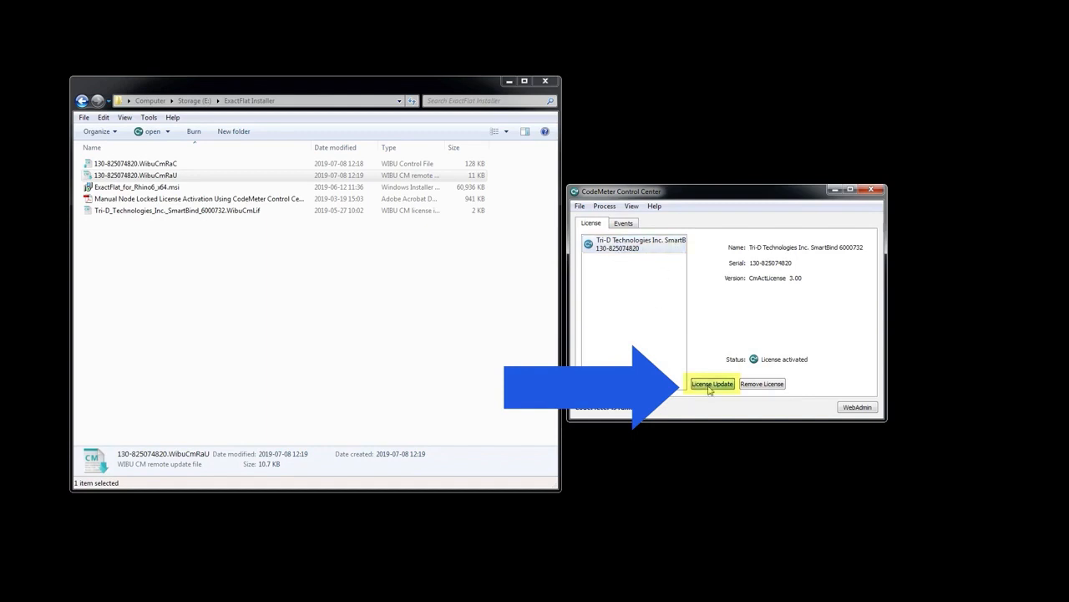
pyautogui.click(804, 395)
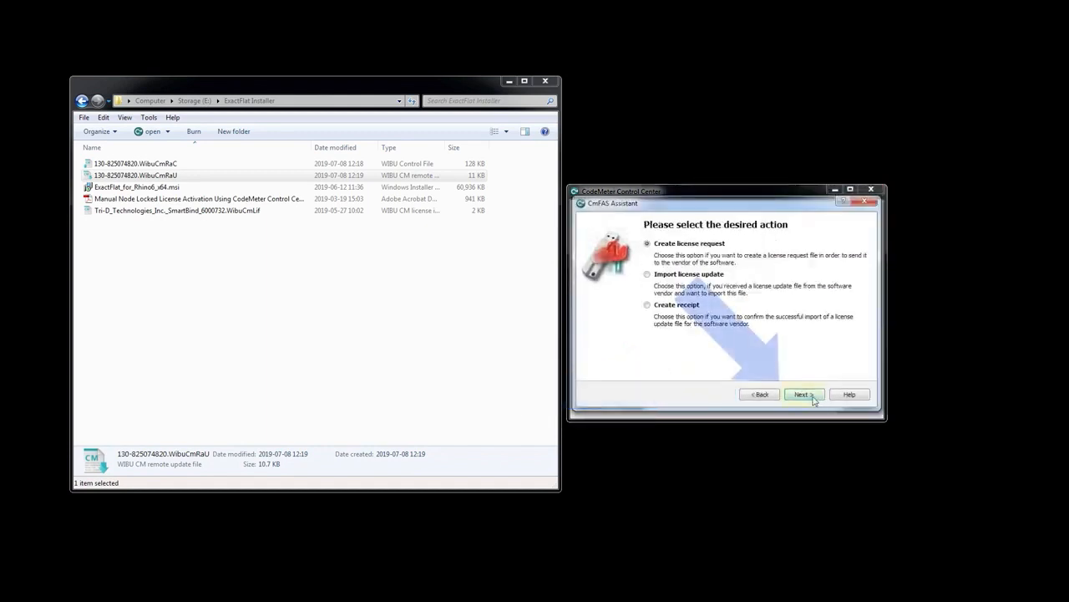
pyautogui.click(661, 309)
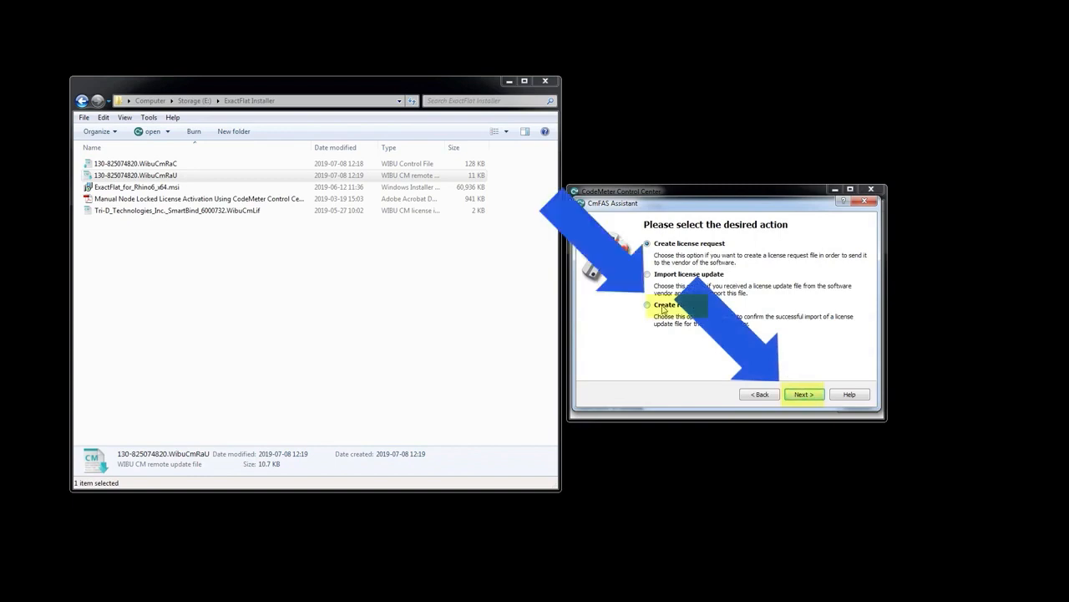
pyautogui.click(804, 395)
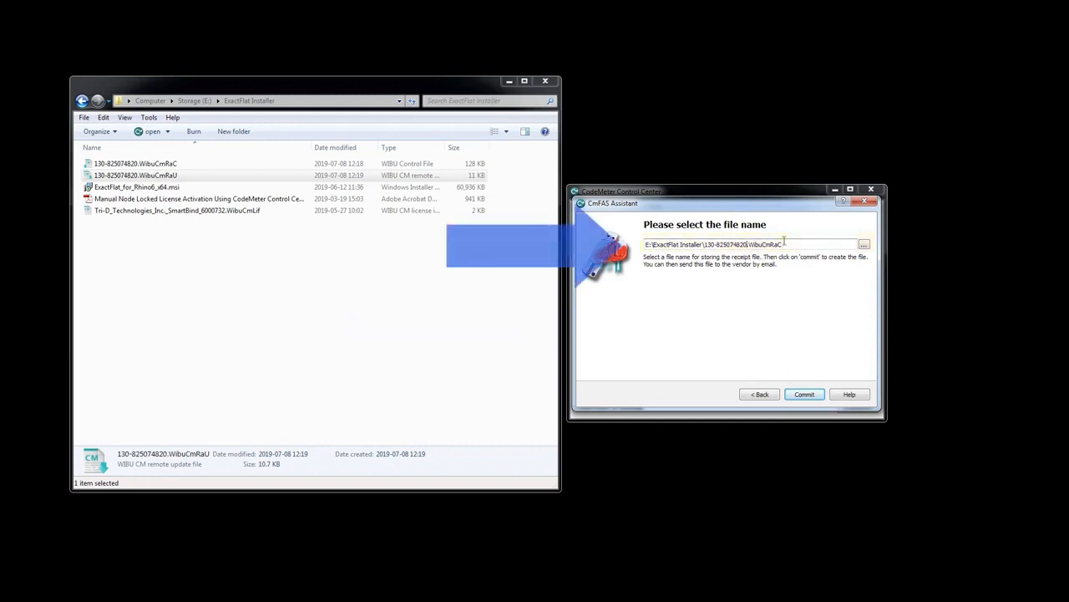
pyautogui.write('receipt.')
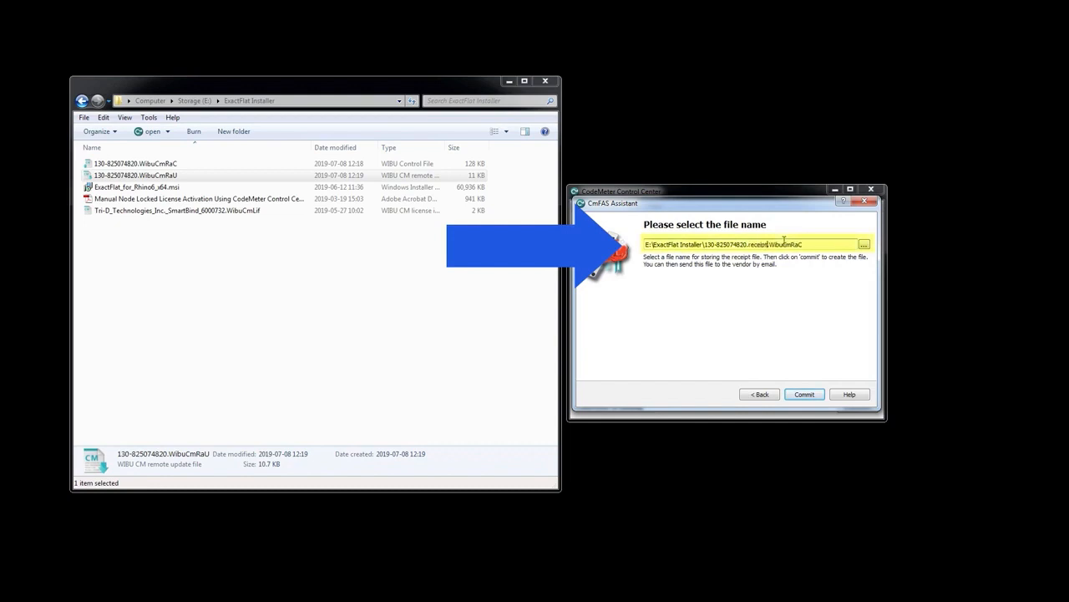
pyautogui.click(805, 393)
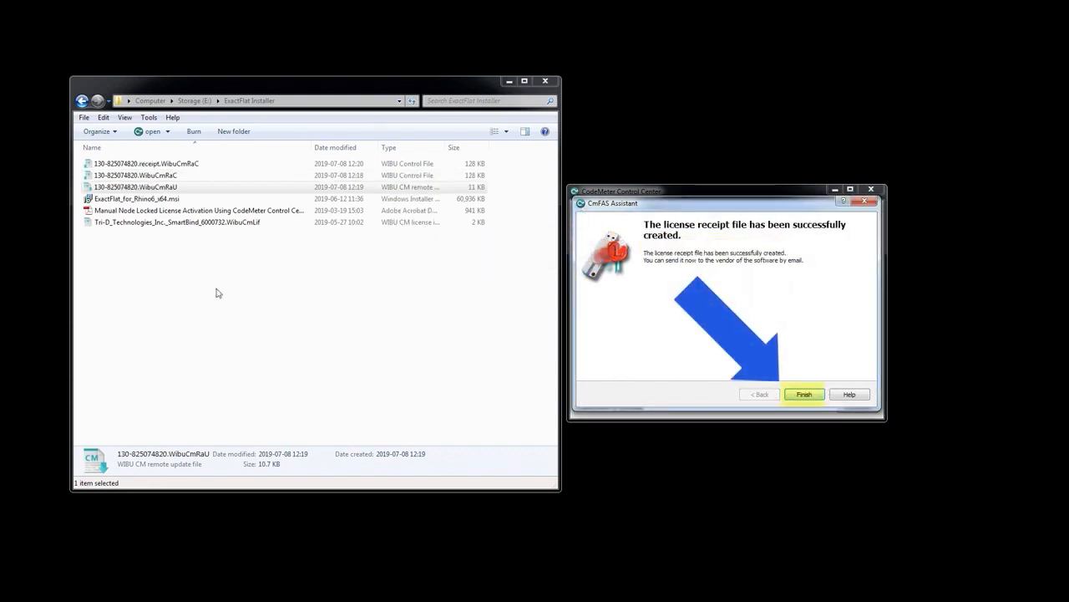
pyautogui.click(175, 165)
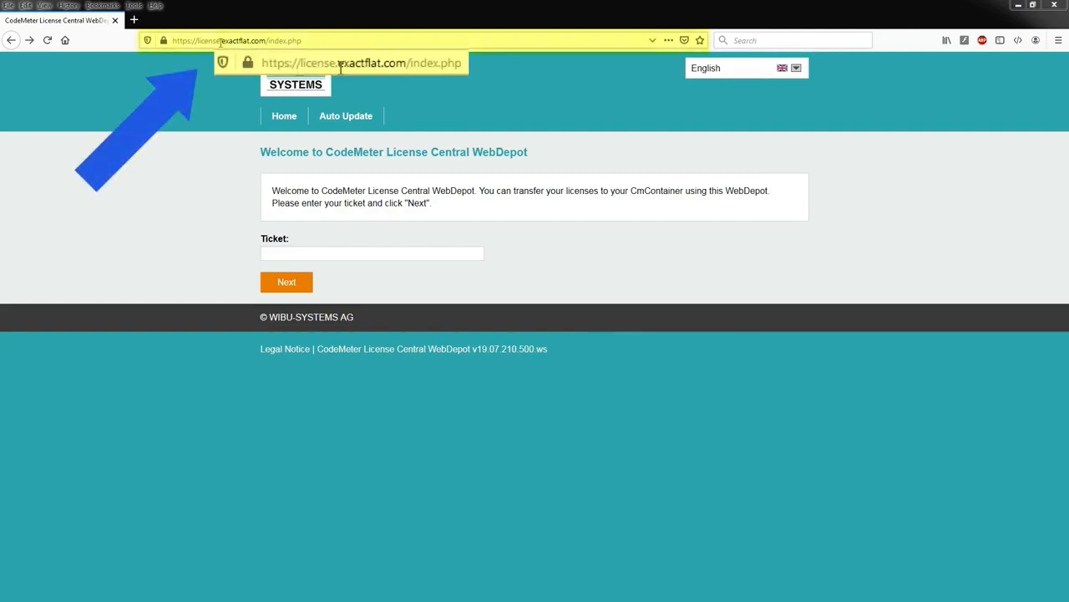
# - Paste and submit the ticket in WebDepot, then check the first license's CmContainer number
pyautogui.click(273, 40)
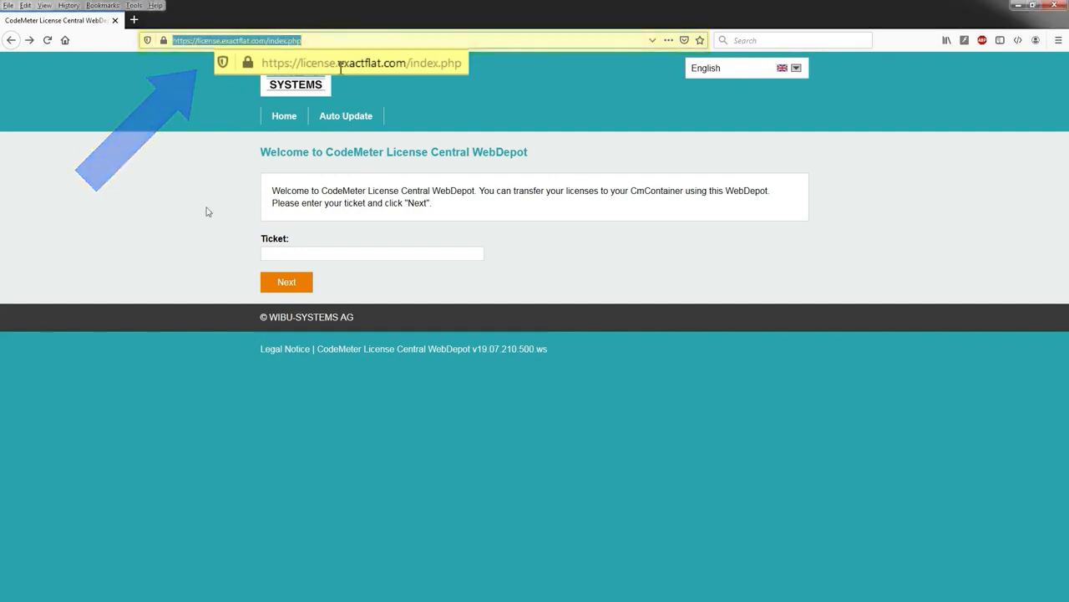
pyautogui.click(192, 184)
pyautogui.click(301, 253)
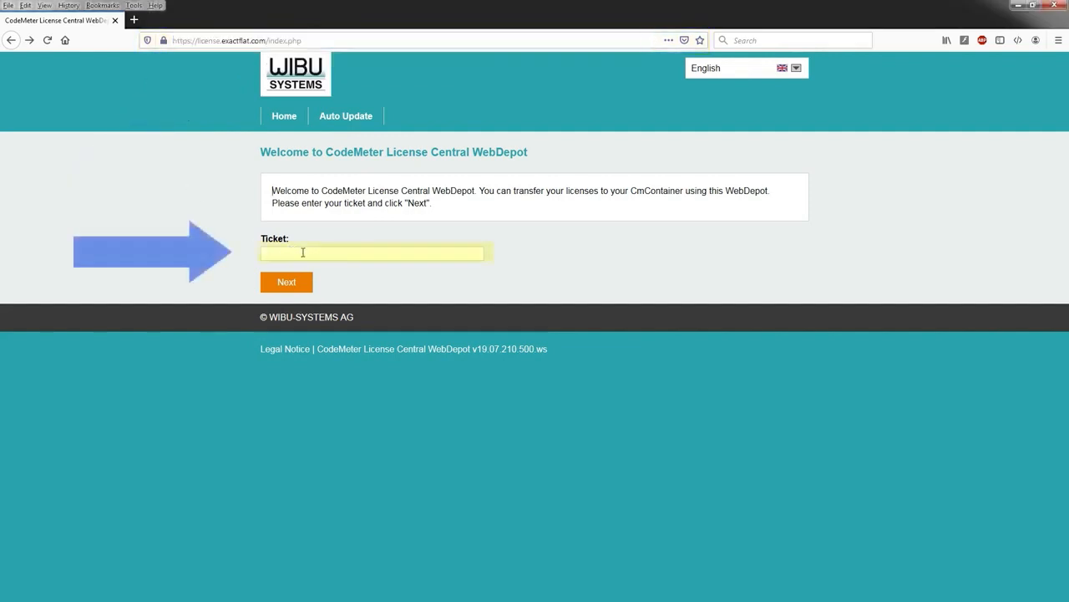
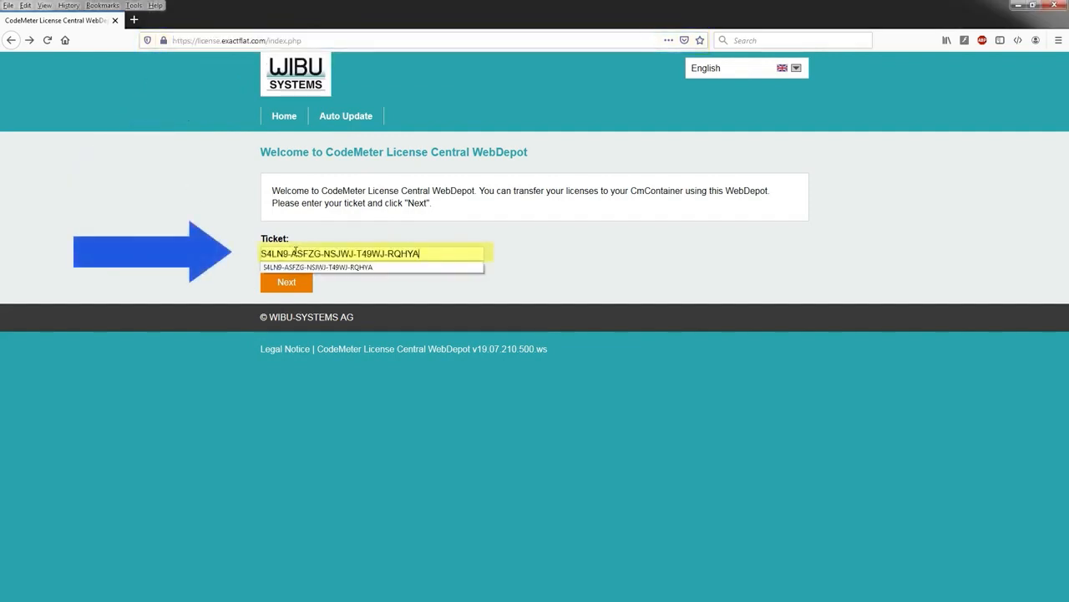
pyautogui.click(282, 285)
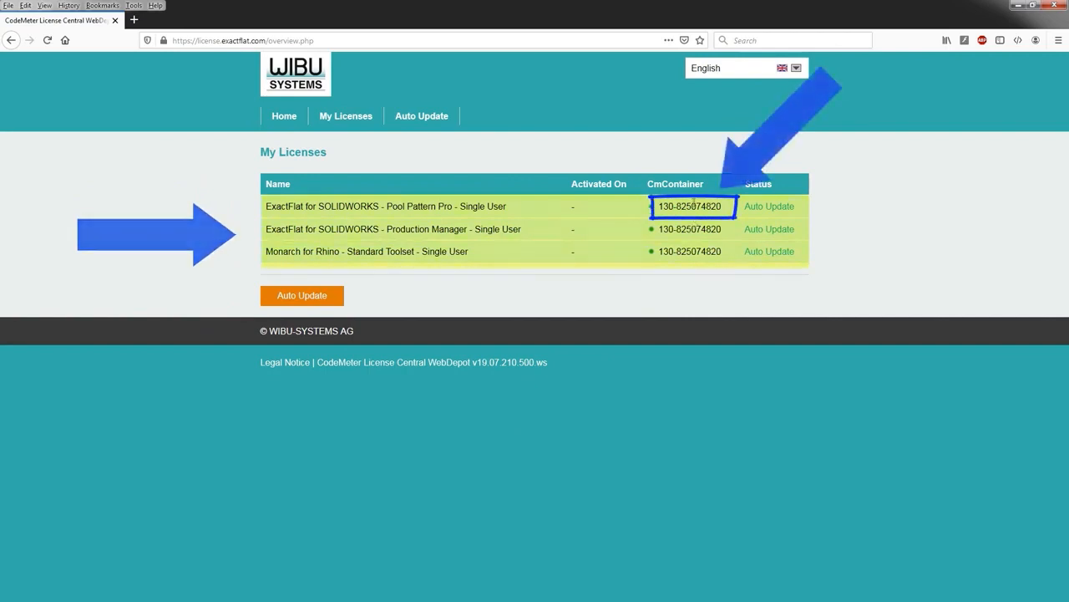
pyautogui.moveTo(661, 203); pyautogui.dragTo(720, 206)
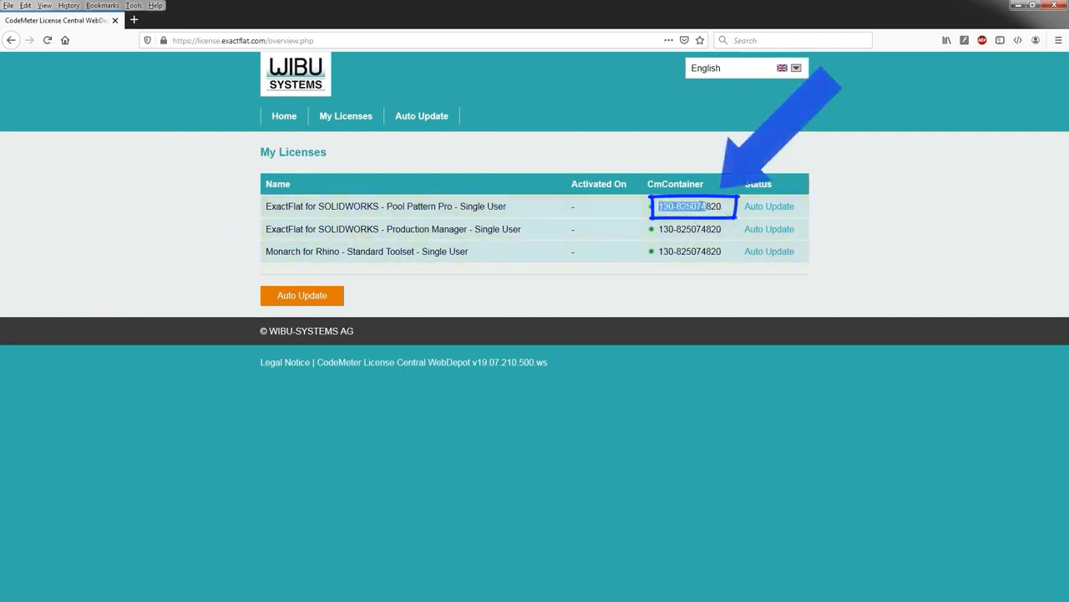
pyautogui.click(718, 206)
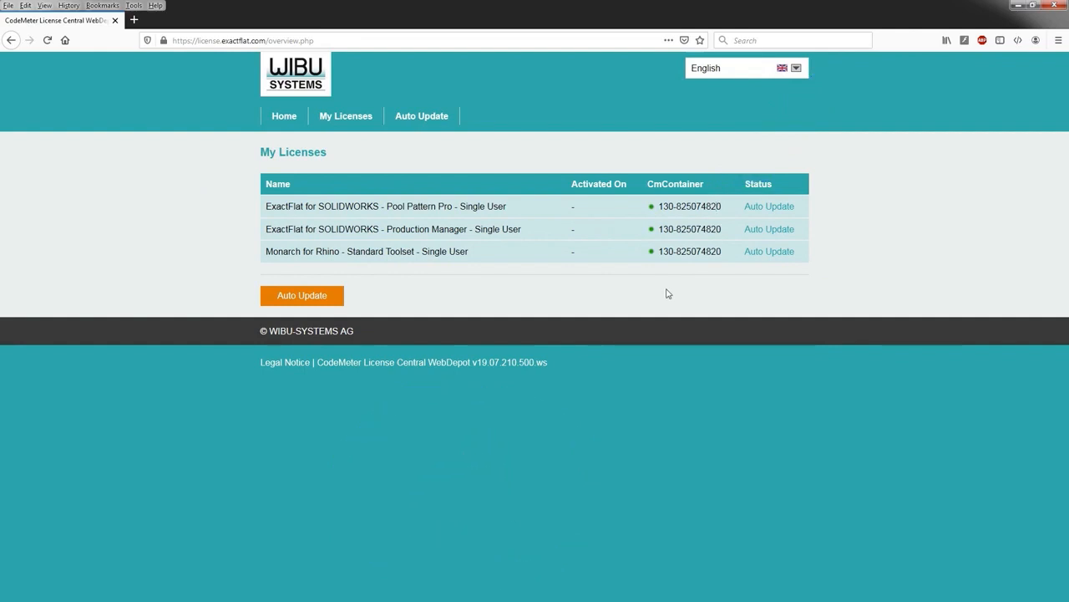
# - Transfer the automatic license updates online to the CodeMeter container and confirm the completed transfer
pyautogui.click(311, 298)
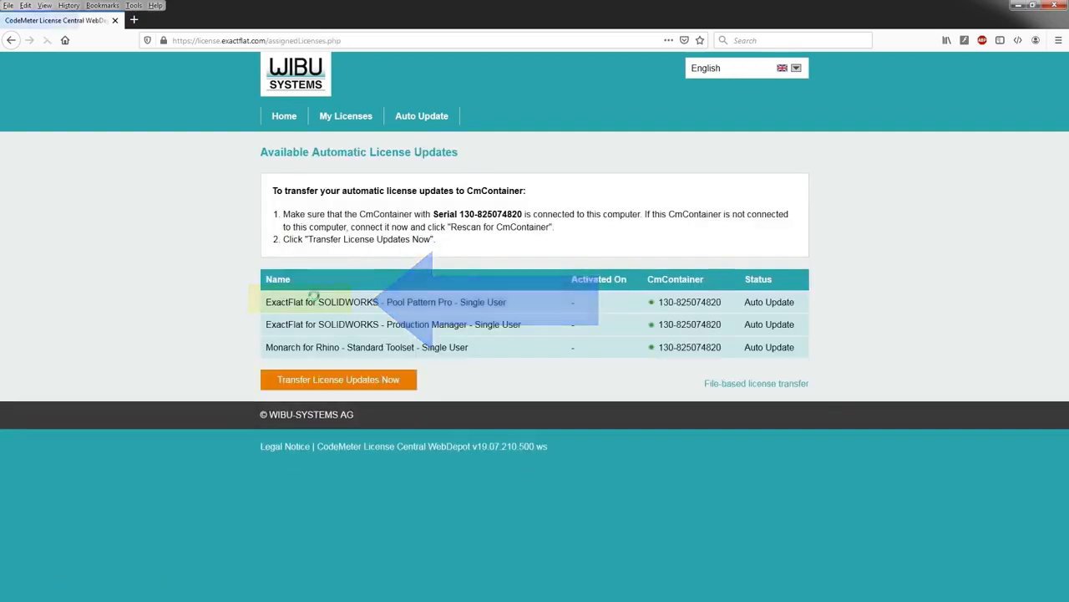
pyautogui.click(353, 384)
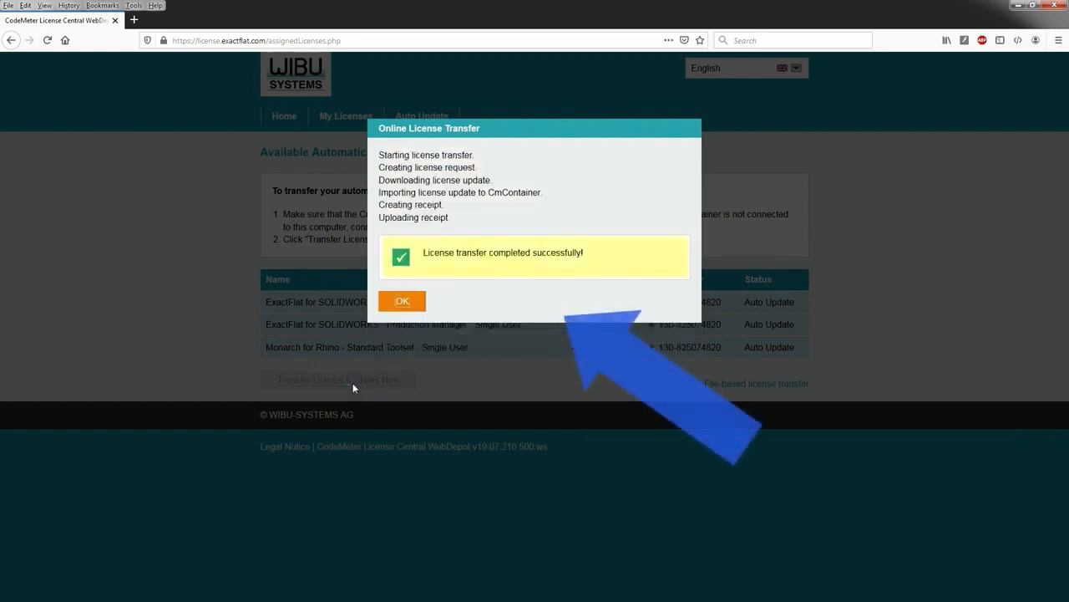
pyautogui.click(399, 302)
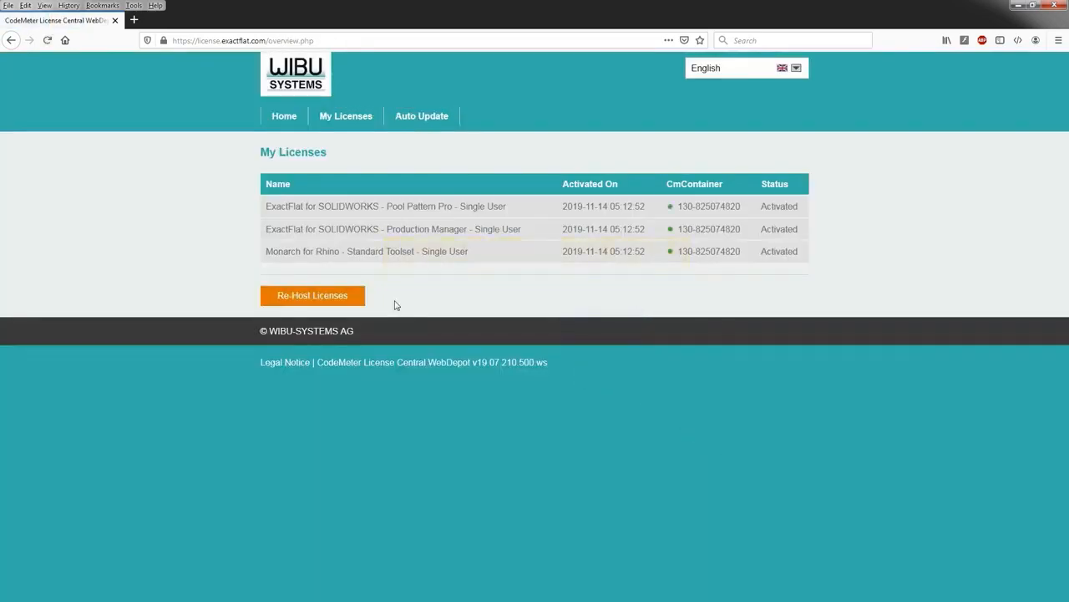